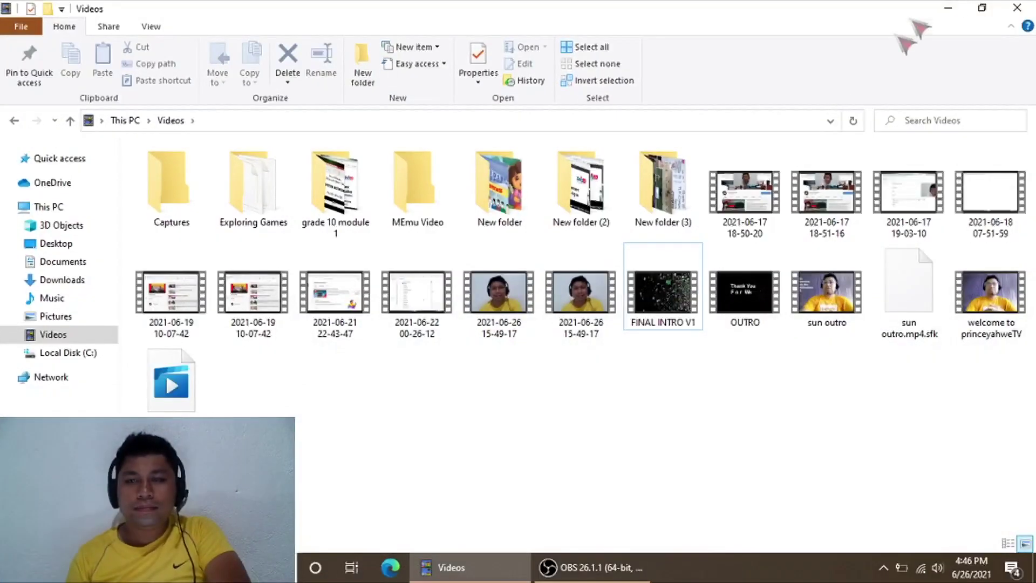
- Add new slides to the deck and select slide 3 for its Design Ideas look
left_click(947, 10)
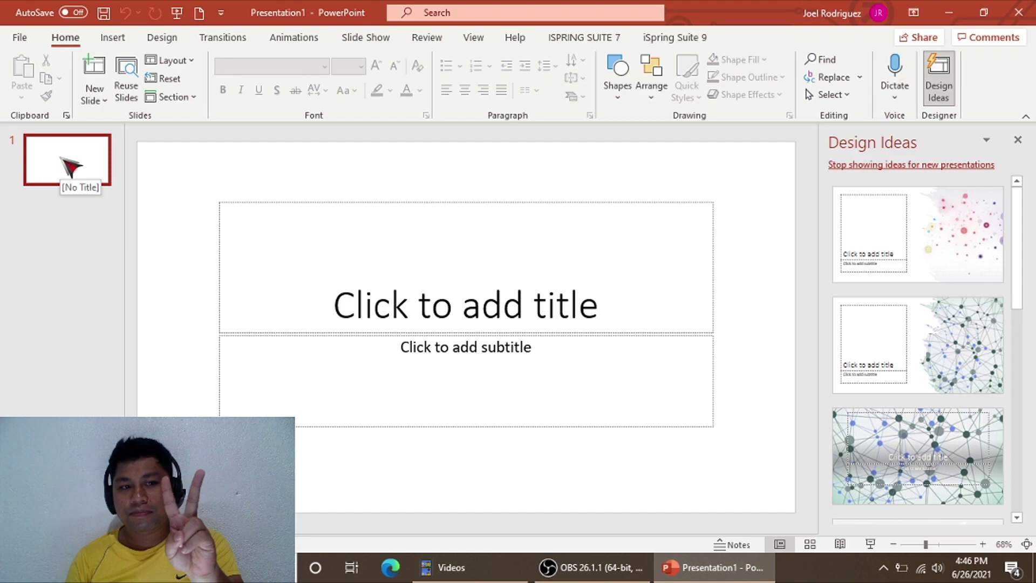
key("Return")
key("Return")
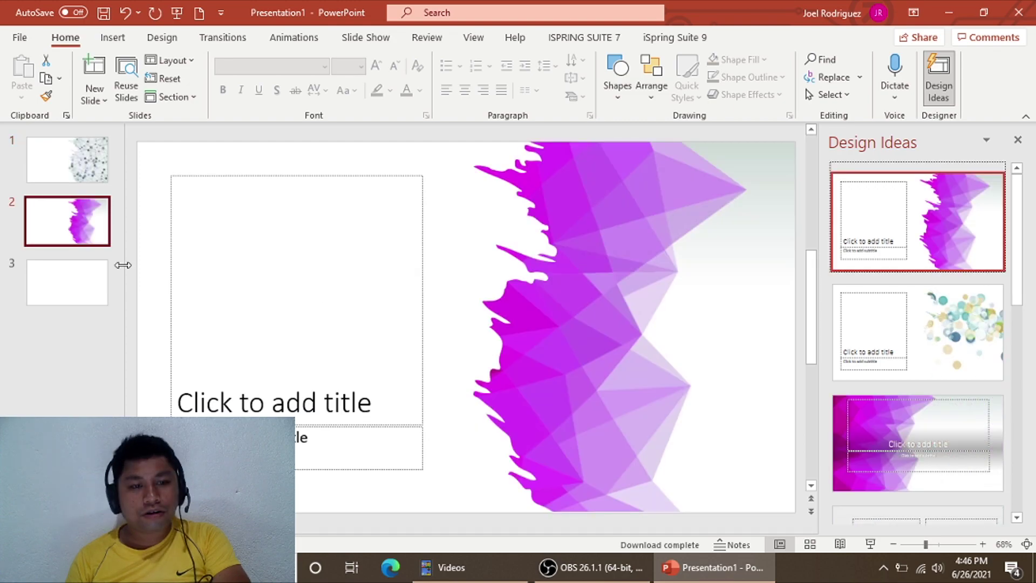
left_click(79, 302)
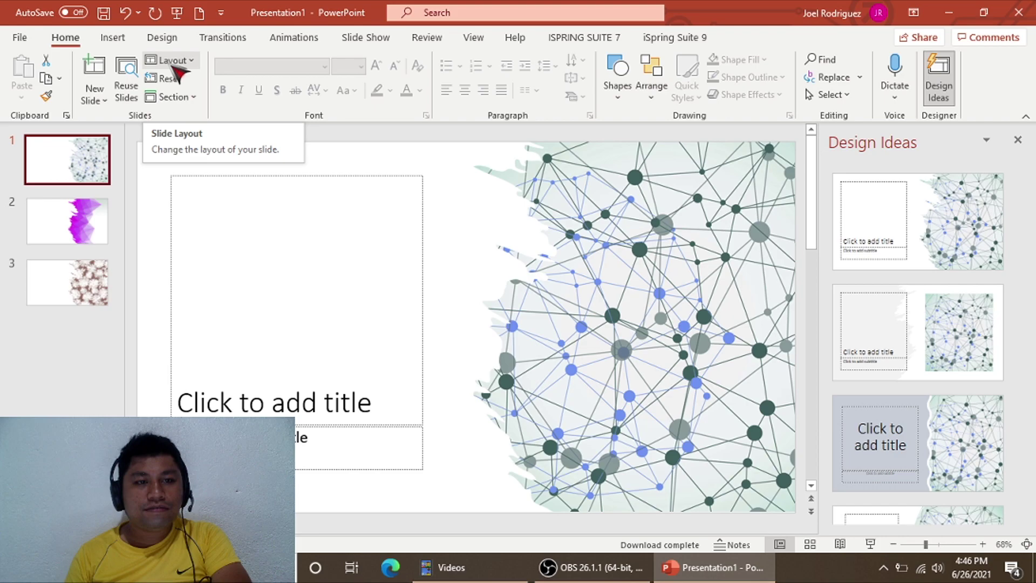
left_click(113, 37)
left_click(277, 89)
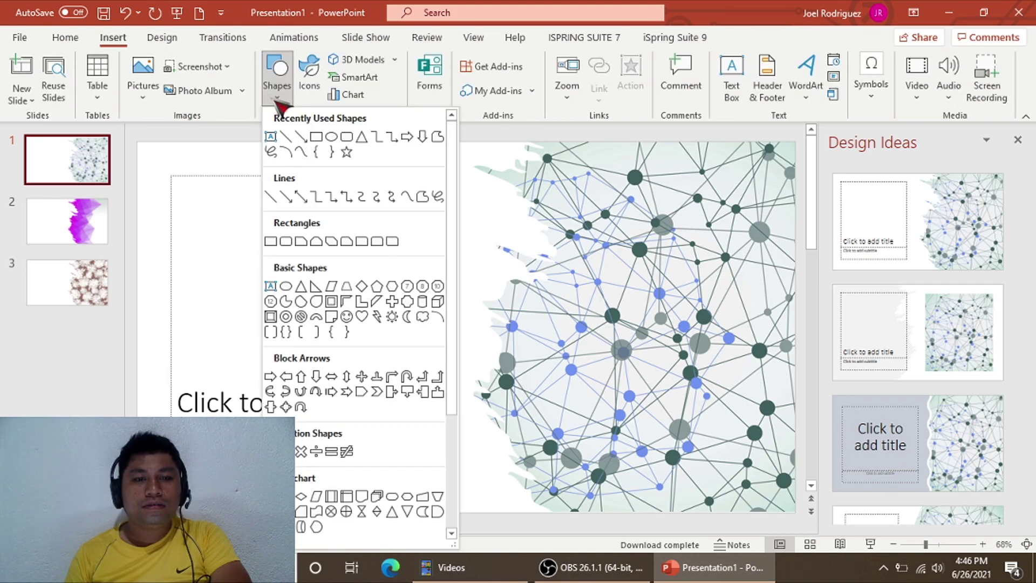
- Draw a wide rectangle banner on slide 1 and type 'COMPUTER SYSTEM SERVICING' in it
left_click(316, 136)
left_click_drag(199, 169, 384, 286)
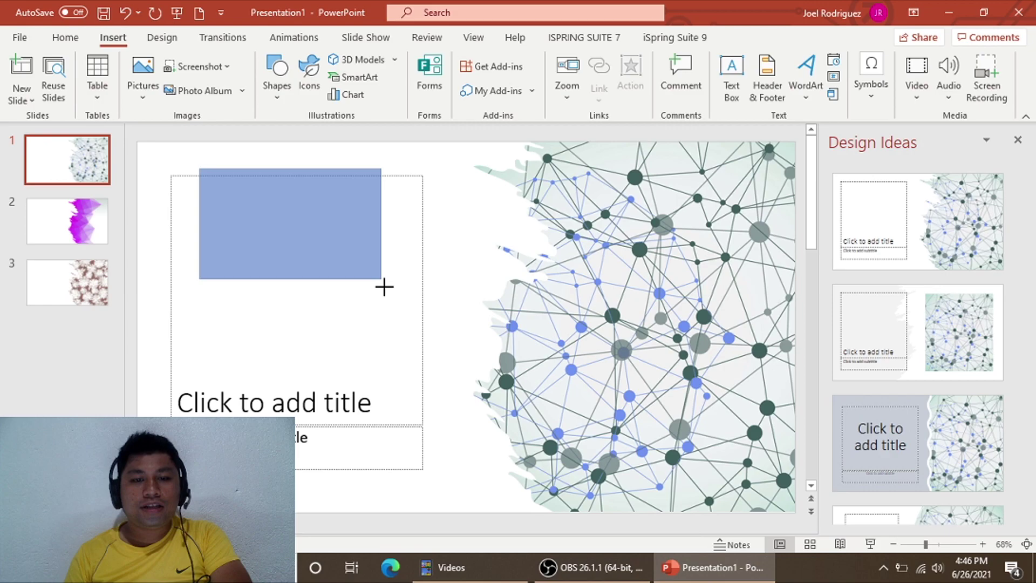
left_click_drag(384, 287, 734, 239)
type("c")
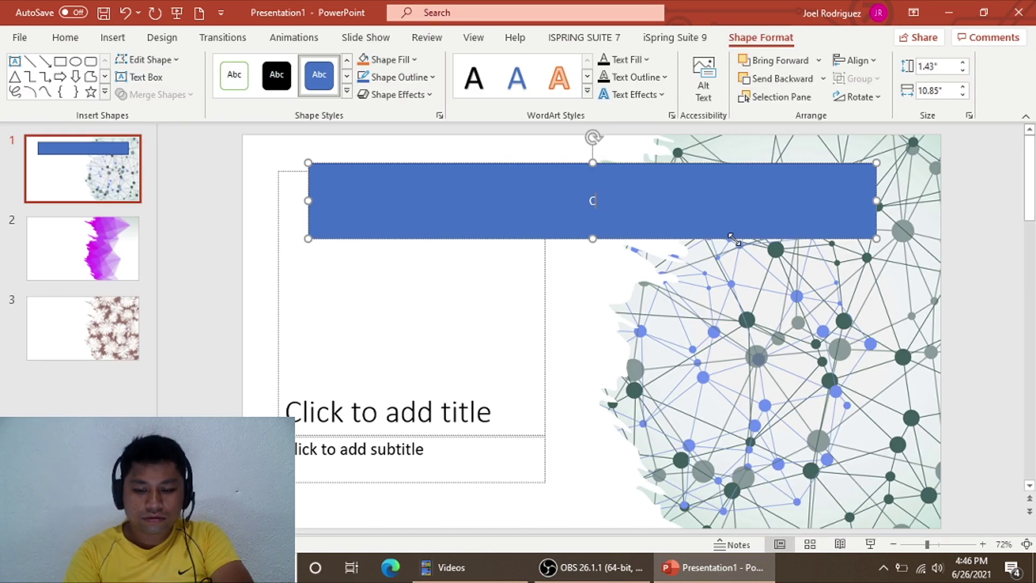
type("OMPUTER")
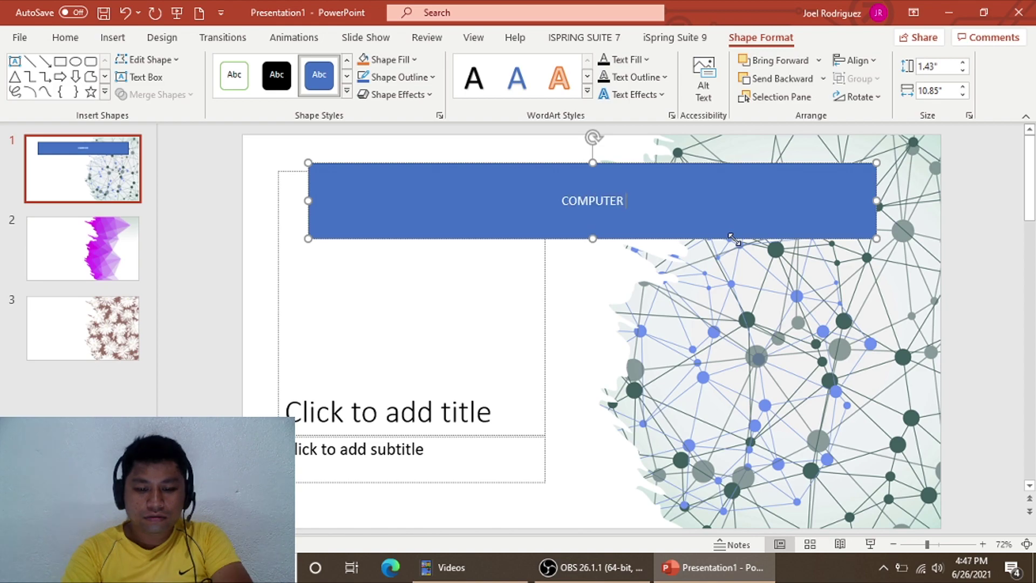
type(" SYSTEM SERV")
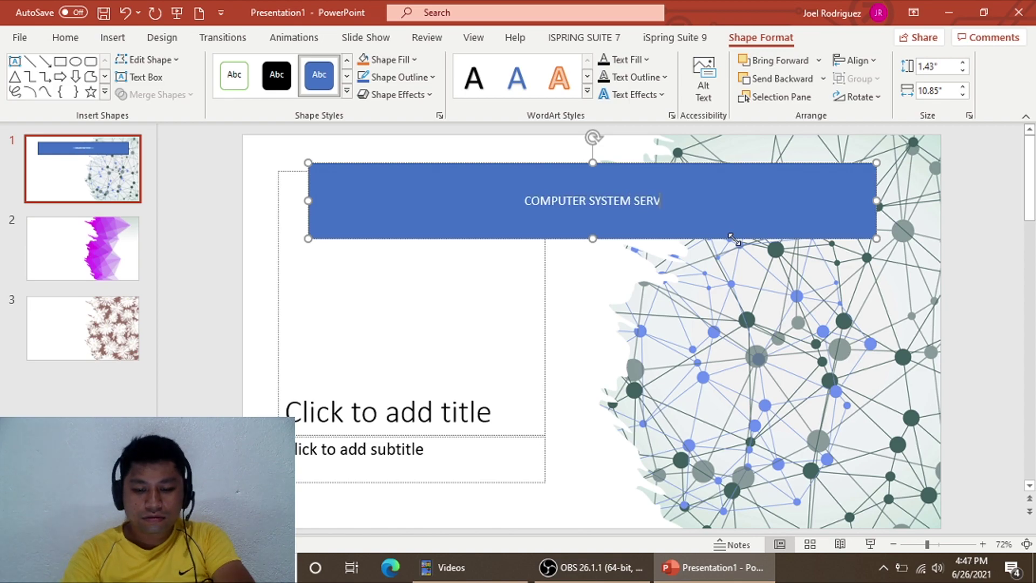
type("ICING")
- Make the banner text size 60 and bold, and enlarge the banner to fit two lines
key("ctrl+a")
left_click(69, 39)
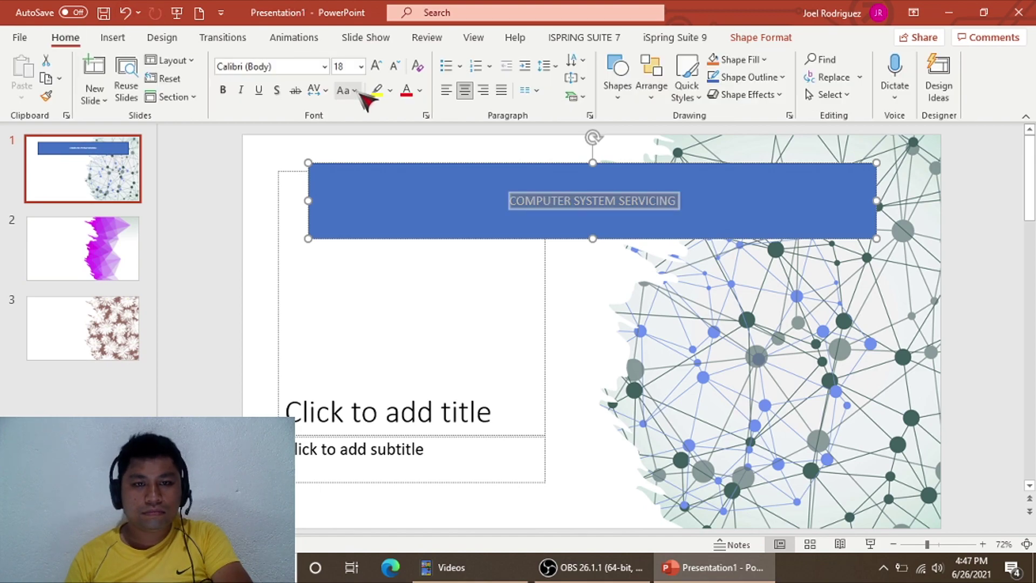
left_click(361, 66)
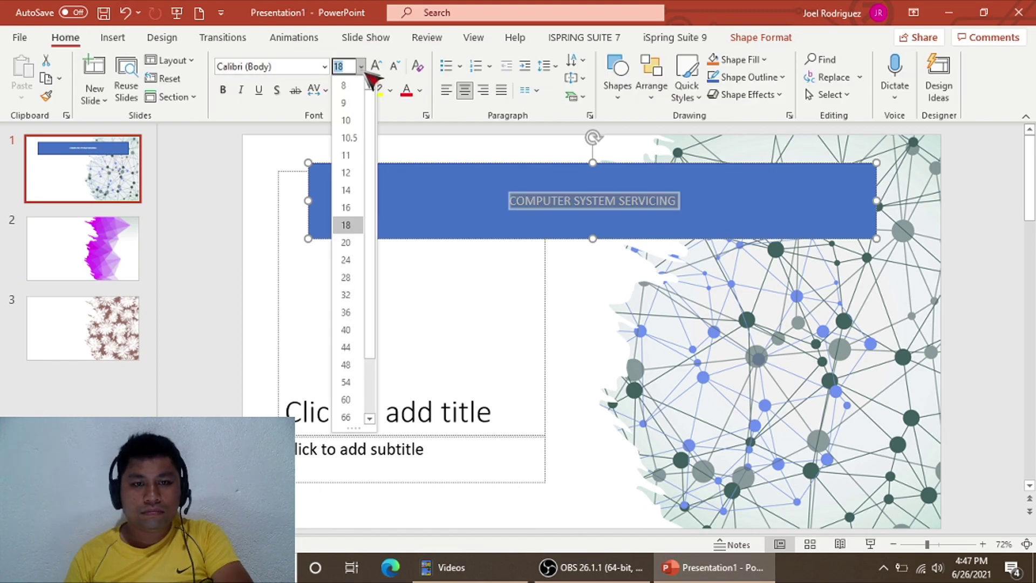
left_click(346, 402)
left_click(223, 91)
left_click_drag(593, 237, 594, 274)
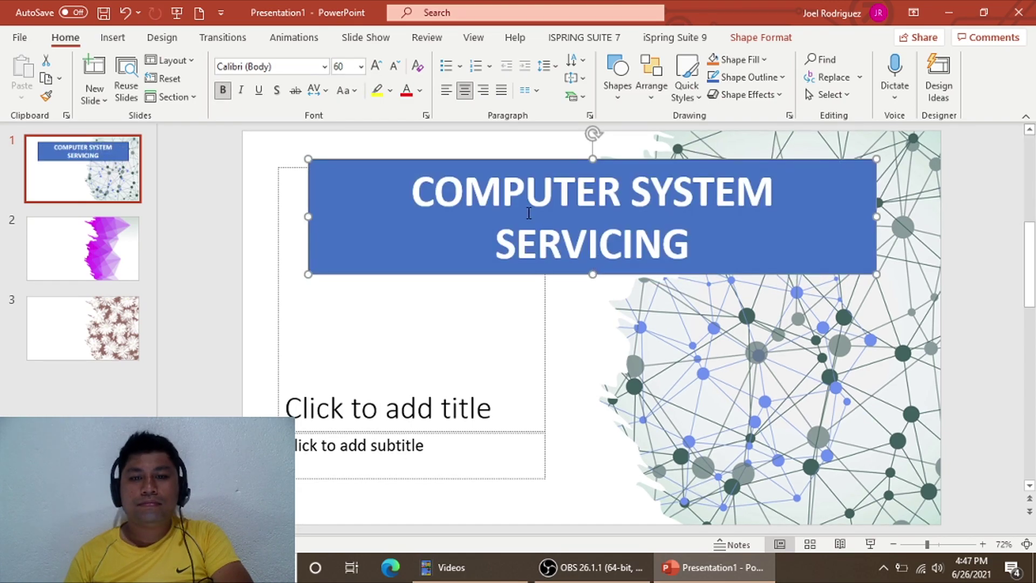
- Color the banner text yellow instead of highlighting it, then move on to slide 3
left_click_drag(693, 251, 413, 187)
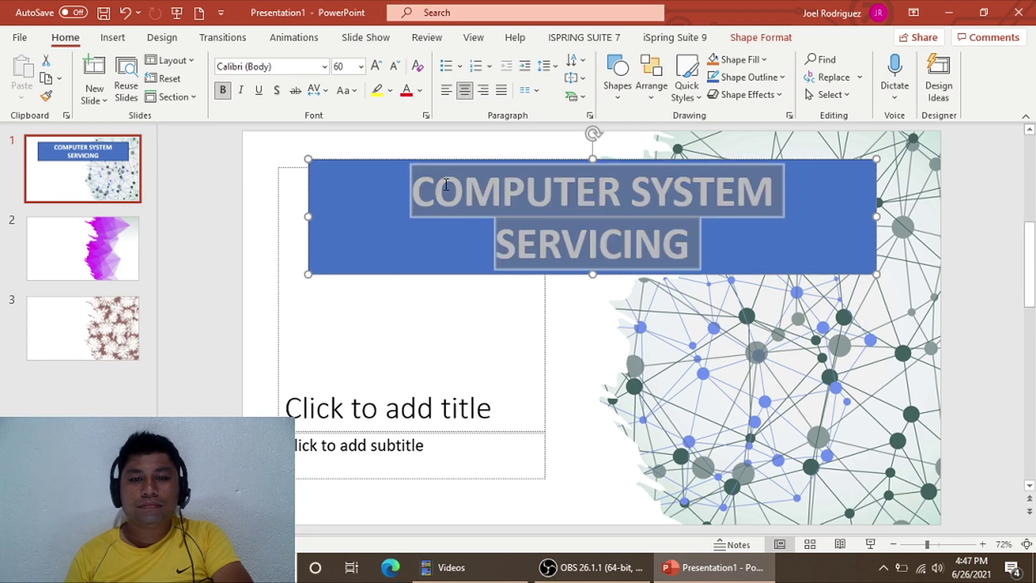
left_click(378, 90)
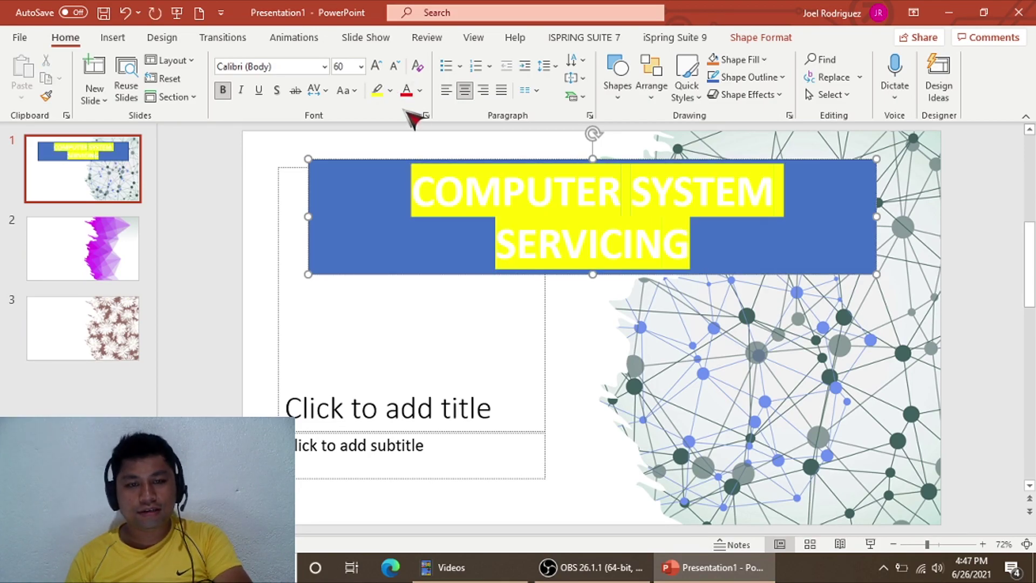
key("ctrl+z")
left_click(420, 90)
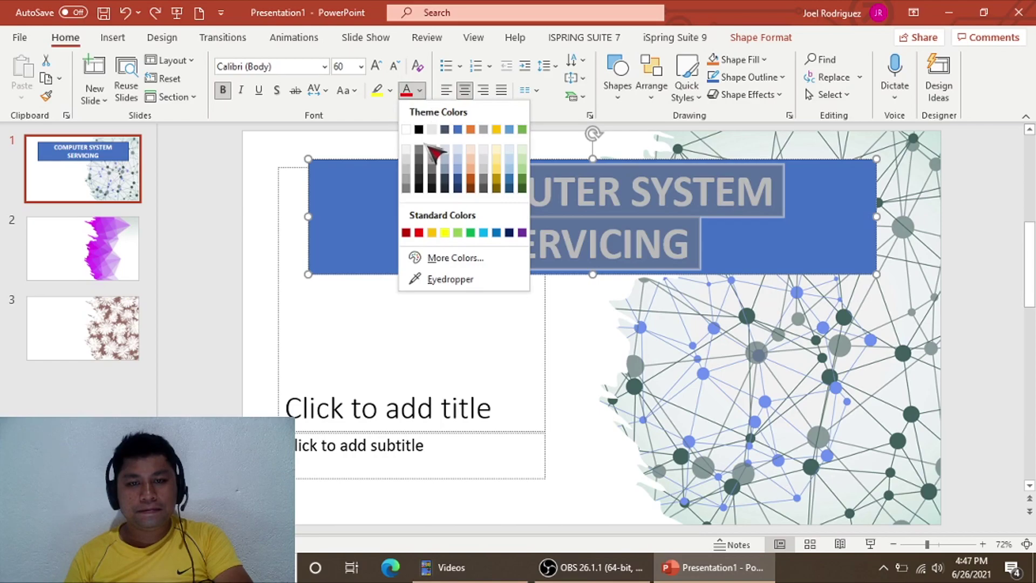
left_click(445, 233)
left_click(370, 237)
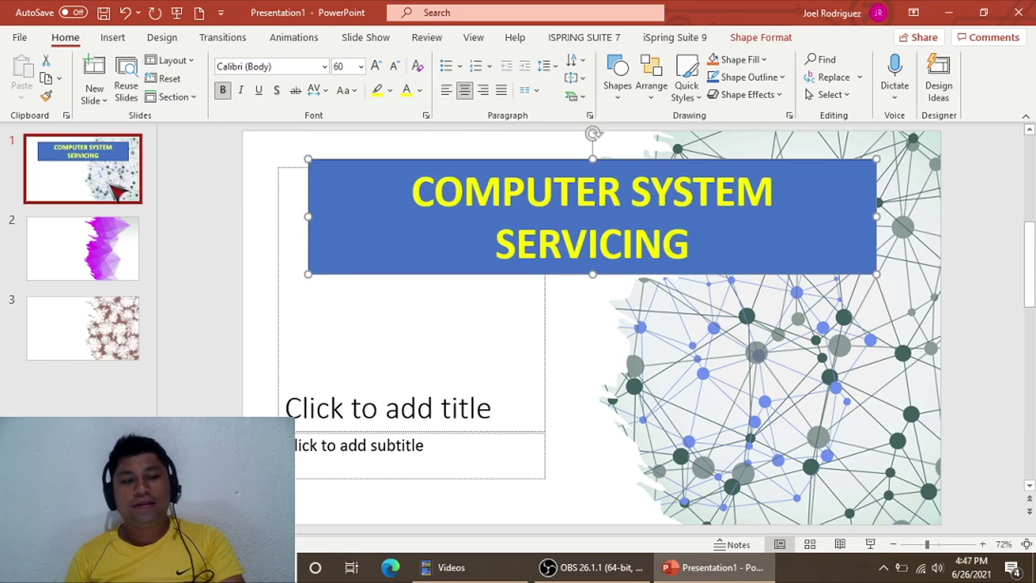
left_click(116, 258)
left_click(117, 337)
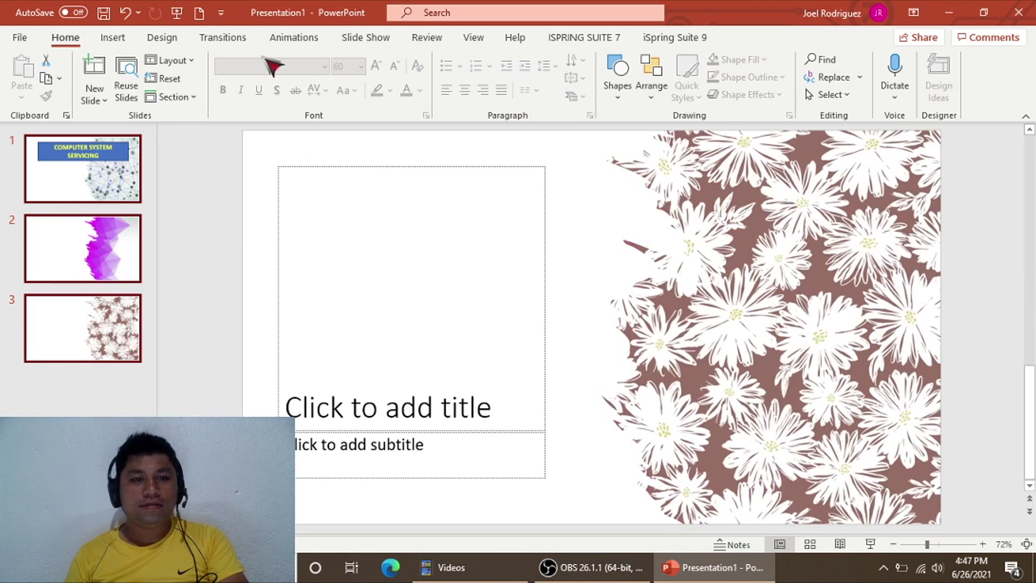
- Pick Curtains from the full transitions gallery, giving every slide a 06.00-second transition
left_click(230, 43)
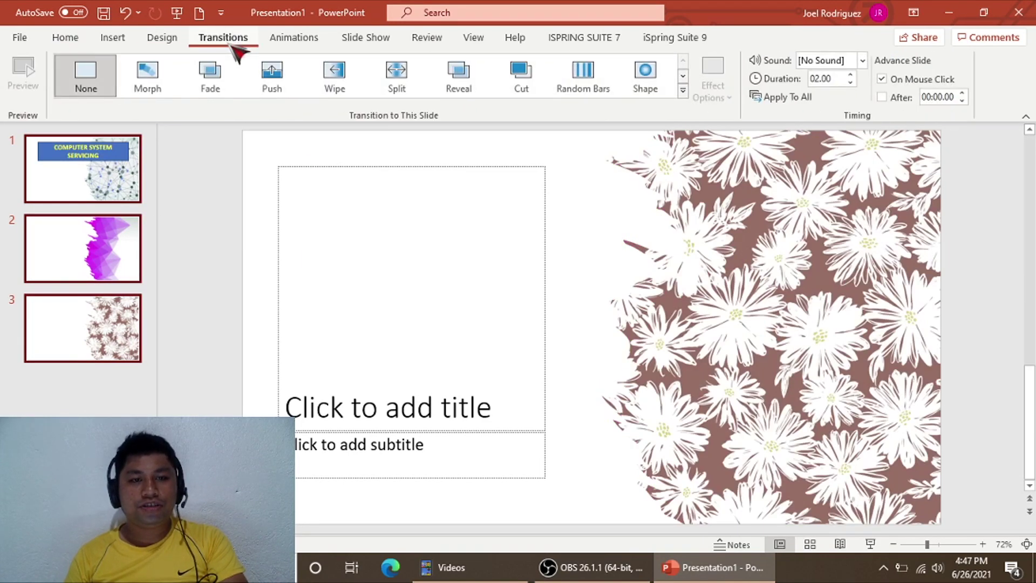
left_click(683, 91)
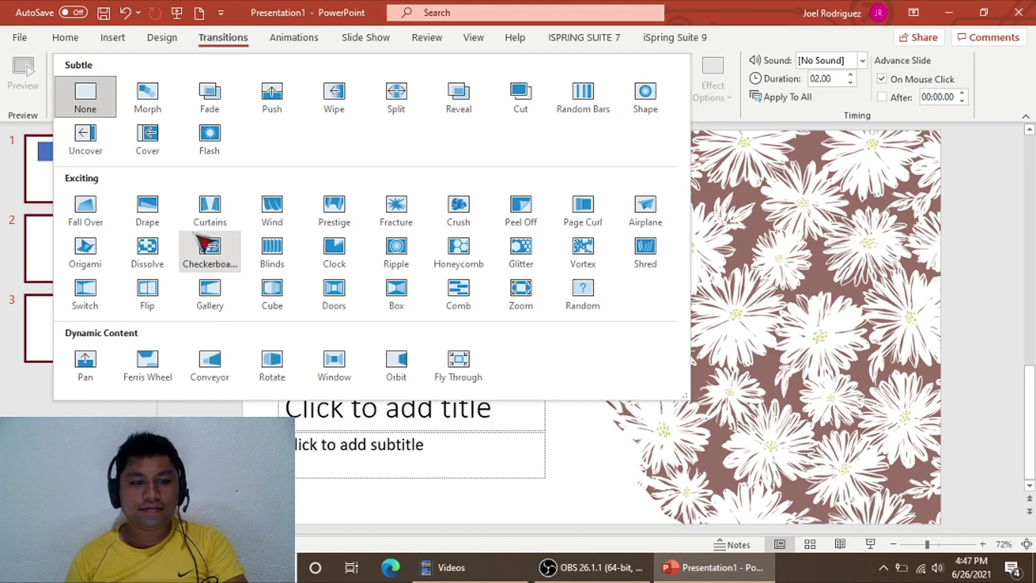
left_click(212, 219)
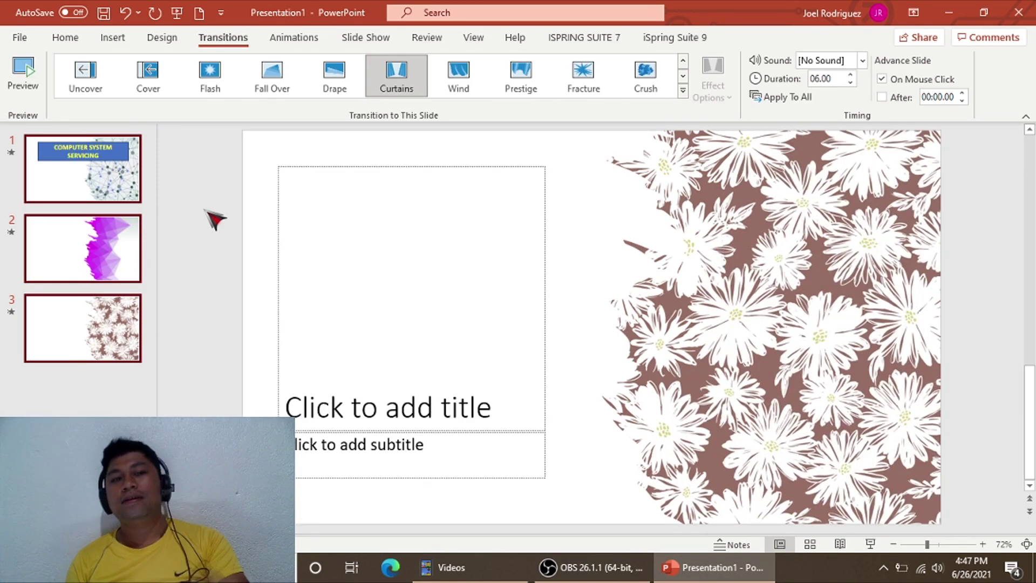
left_click(366, 38)
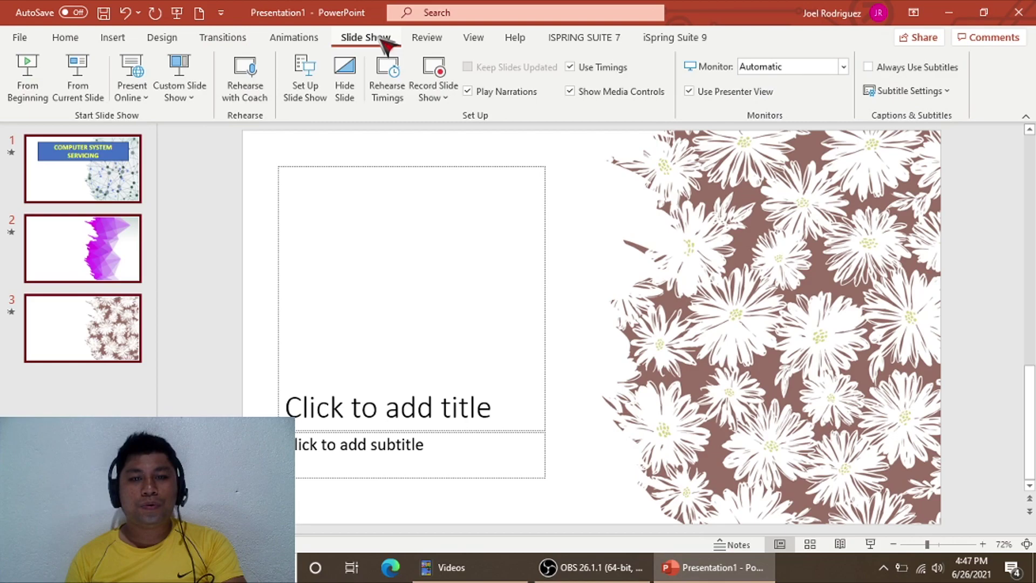
- Launch Record Slide Show from the beginning, opening the recorder on slide 1
left_click(447, 98)
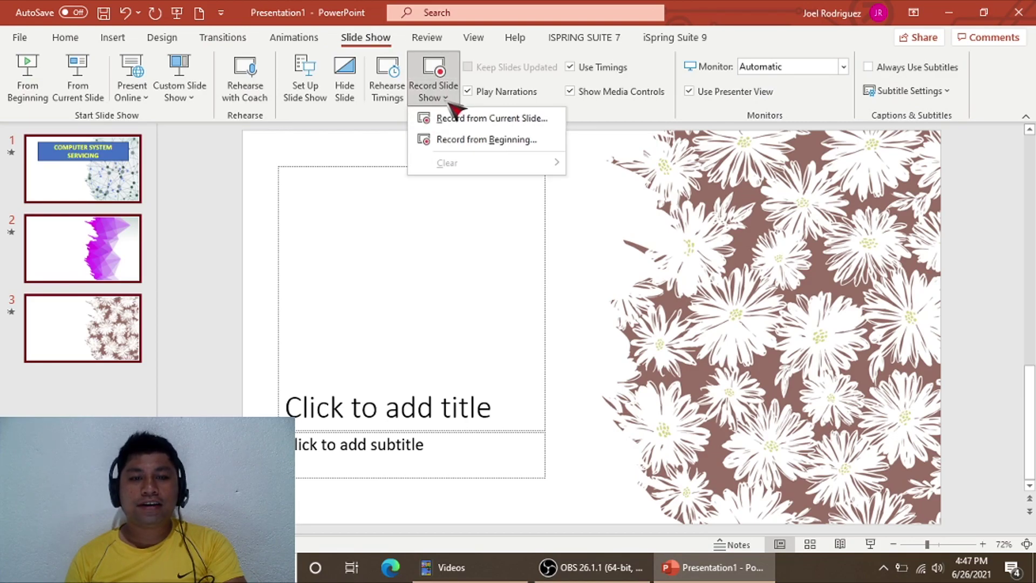
left_click(482, 147)
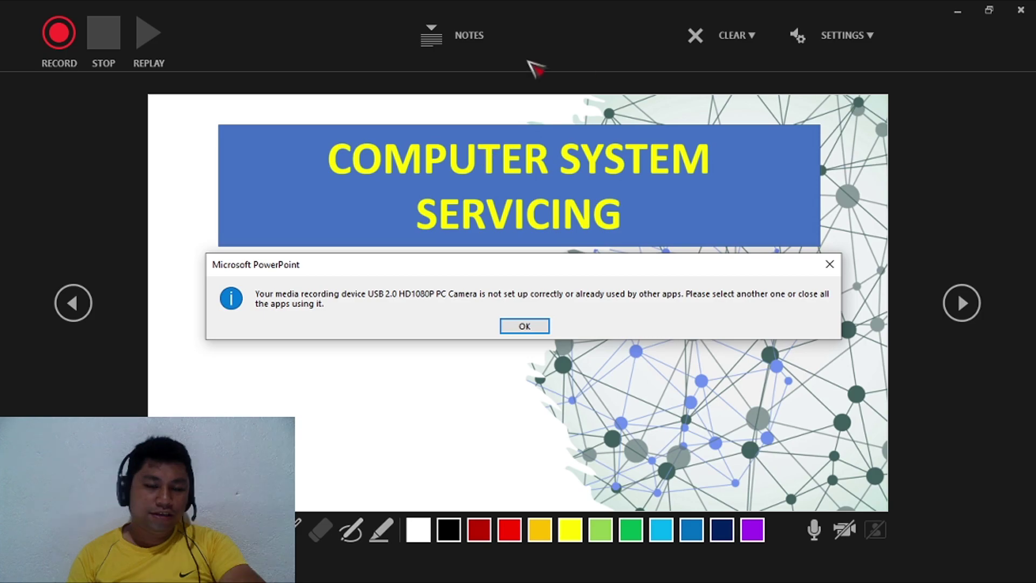
- Dismiss the camera error, return to the title slide, and start recording narration
left_click(525, 328)
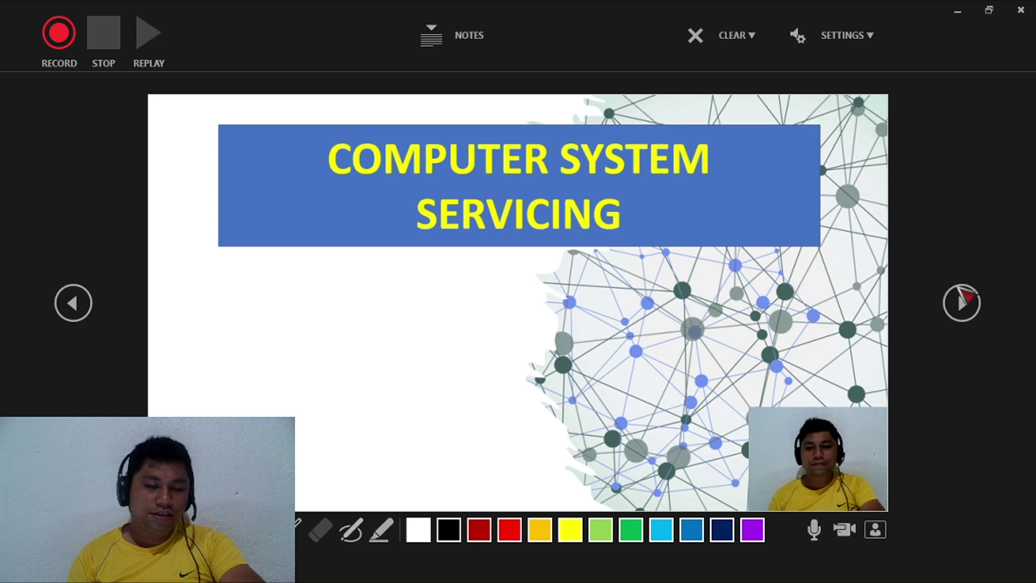
left_click(962, 301)
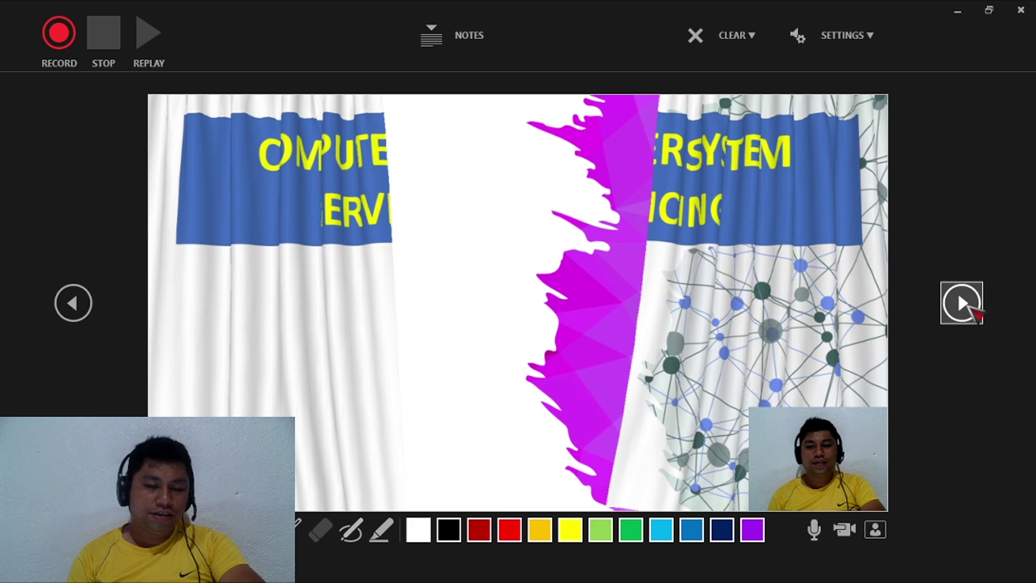
left_click(73, 303)
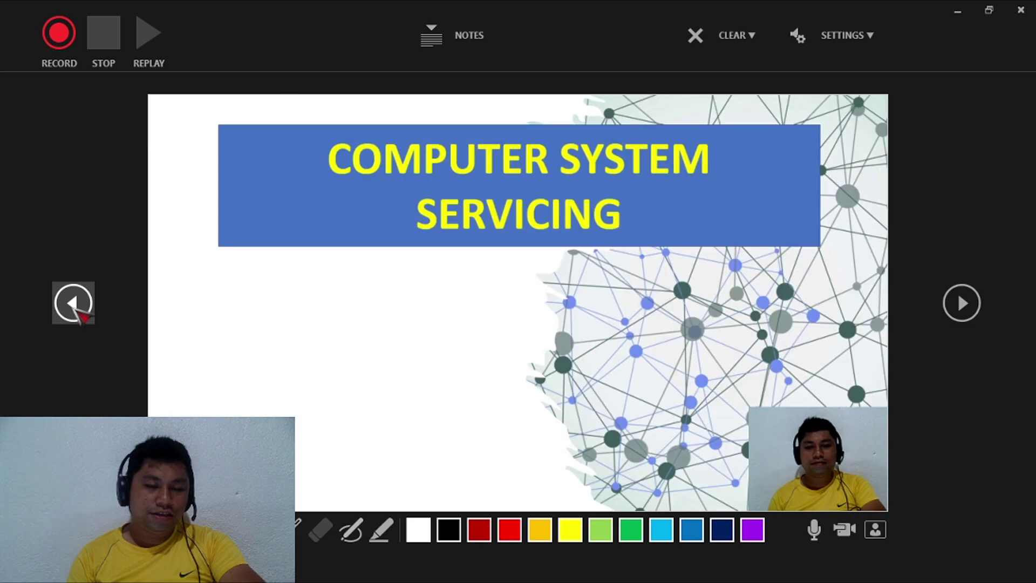
left_click(60, 42)
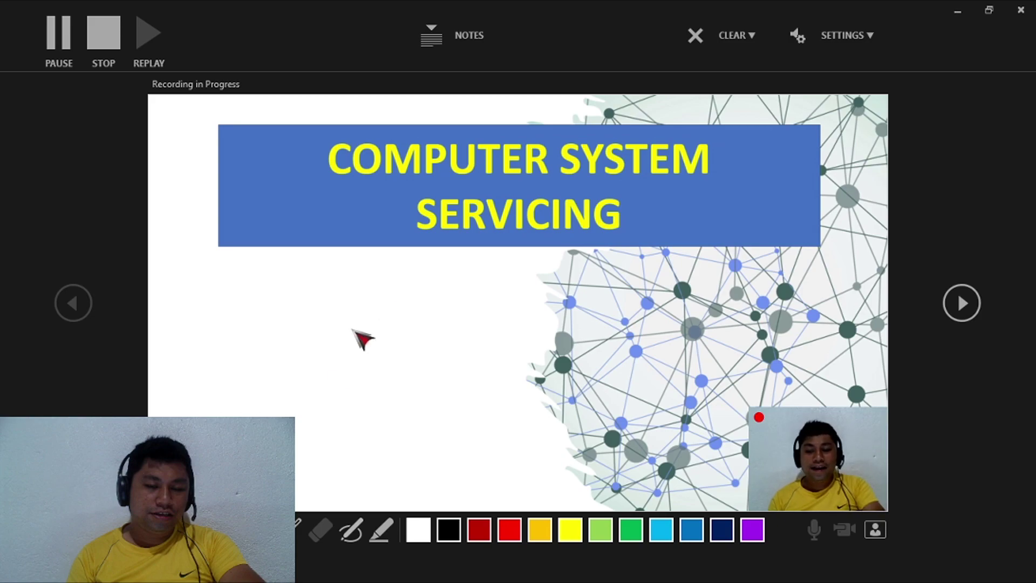
- Point at the title with the laser pointer, advance to slide 2, and draw red pen loops
left_click(298, 522)
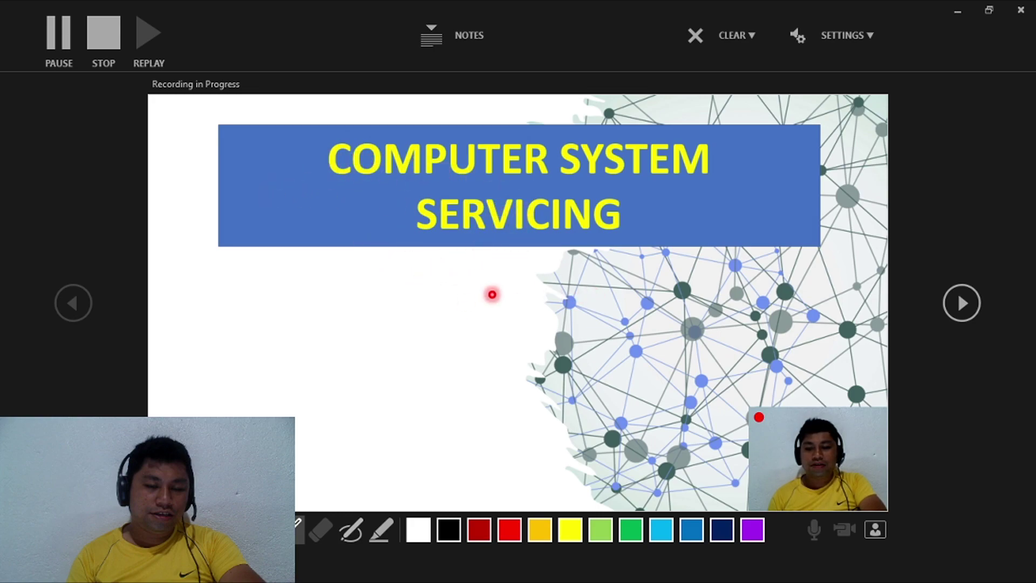
left_click(962, 302)
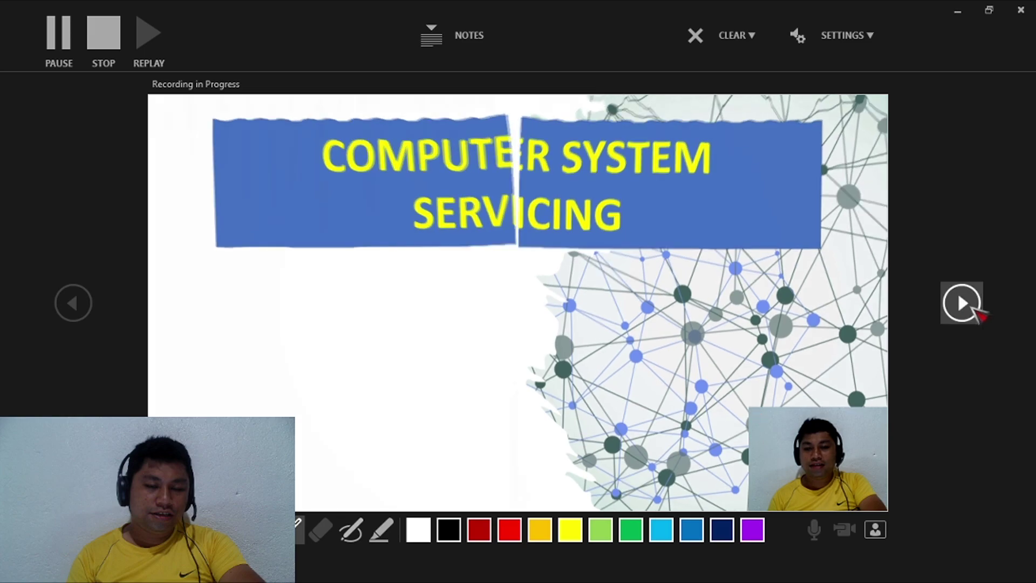
left_click(351, 530)
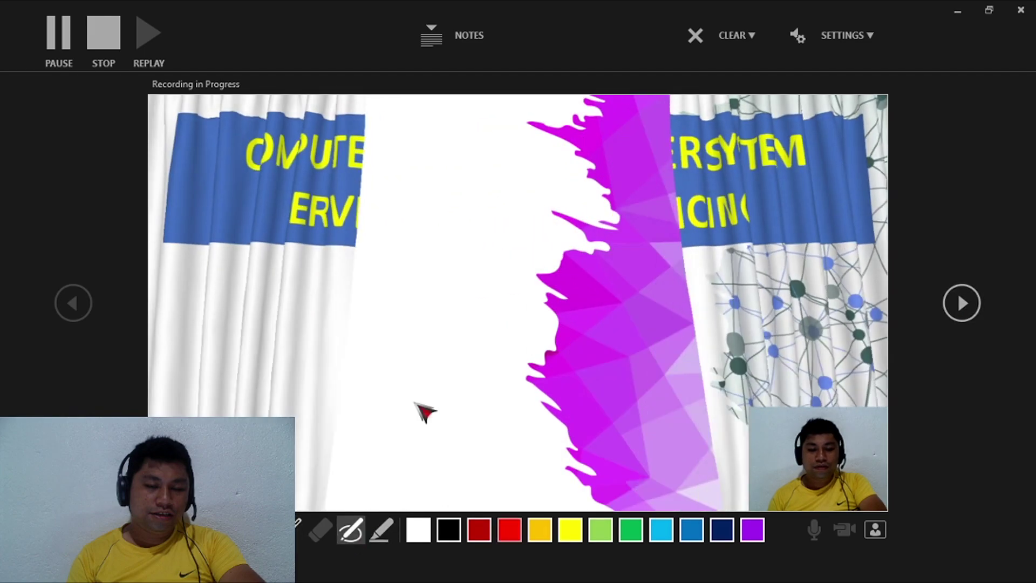
left_click(380, 532)
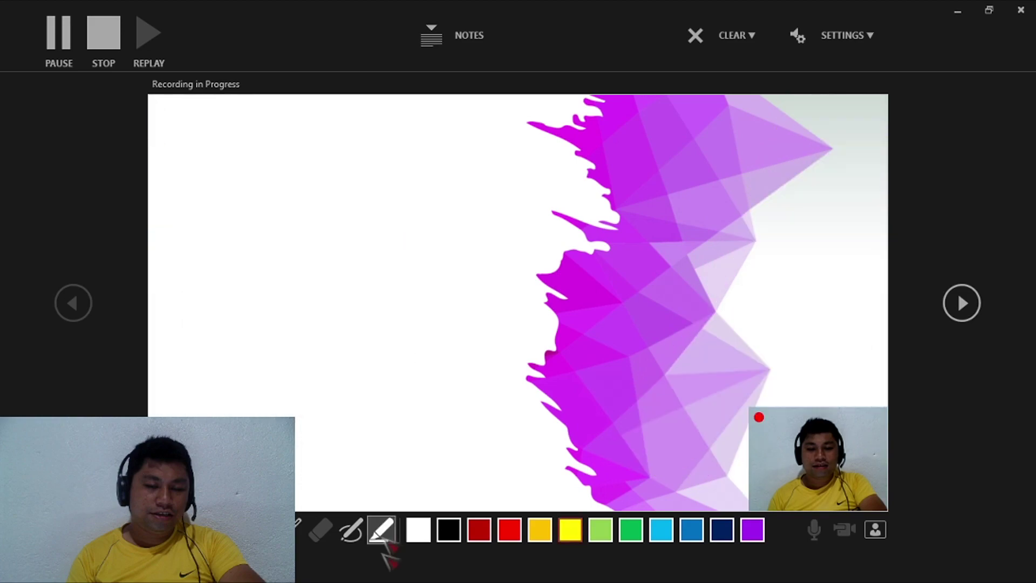
left_click(351, 531)
left_click(509, 529)
mouse_move(362, 381)
left_mouse_down()
mouse_move(390, 421)
mouse_move(548, 232)
mouse_move(189, 183)
mouse_move(629, 141)
mouse_move(825, 190)
mouse_move(805, 315)
mouse_move(658, 210)
mouse_move(722, 439)
mouse_move(627, 419)
left_mouse_up()
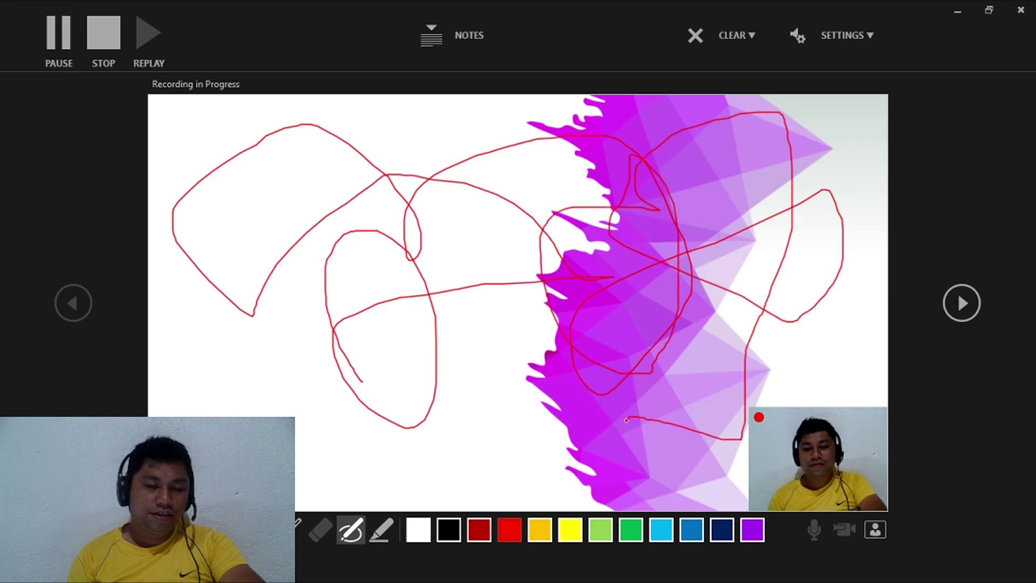
- Draw several yellow highlighter strokes across the lower part of slide 2
left_click(381, 530)
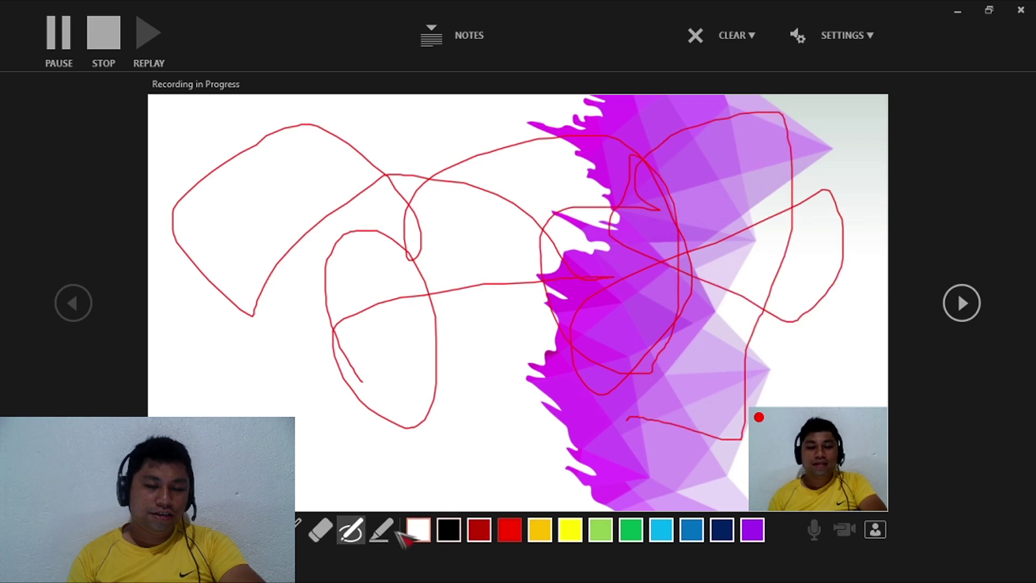
left_click(570, 529)
left_click_drag(371, 406, 463, 304)
left_click_drag(392, 294, 600, 434)
mouse_move(312, 454)
left_mouse_down()
mouse_move(551, 400)
mouse_move(623, 398)
left_mouse_up()
left_click_drag(347, 468, 615, 455)
left_click_drag(298, 430, 540, 421)
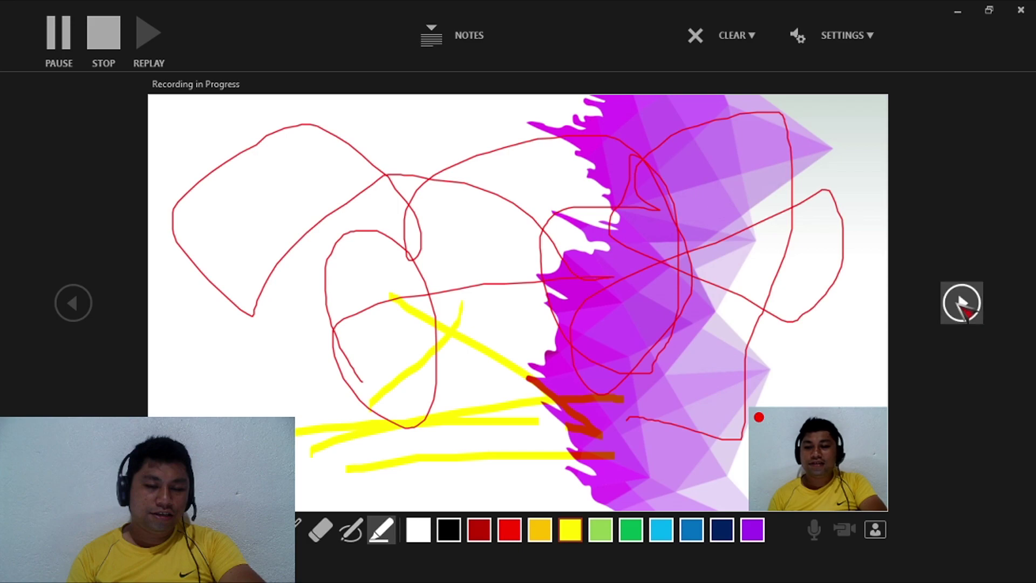
- Advance to slide 3, stop the recording, and close the recorder
left_click(963, 303)
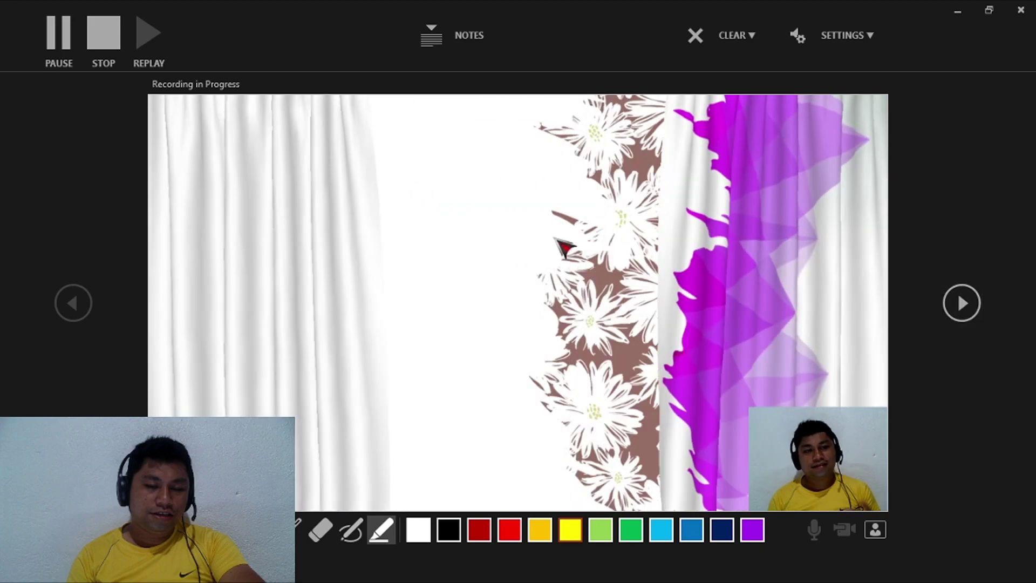
left_click(108, 39)
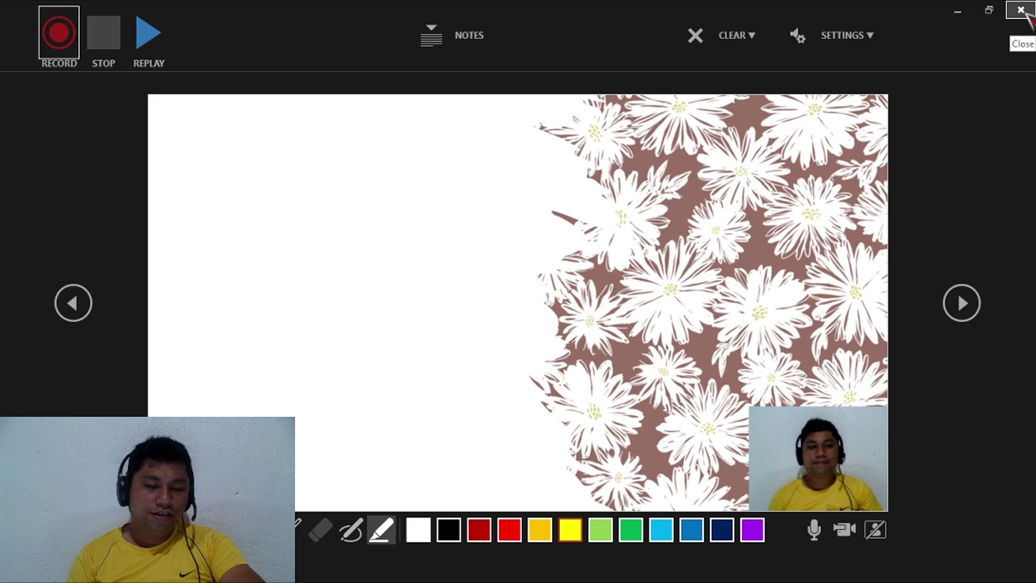
left_click(1022, 10)
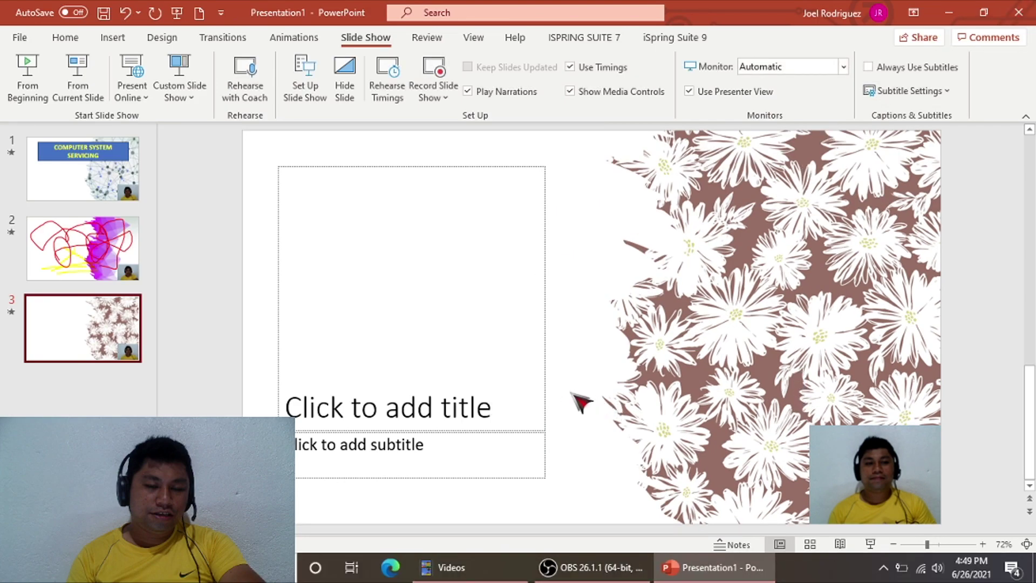
- Play the recorded show from the current slide, then from the first slide, and exit to the editor
left_click(870, 543)
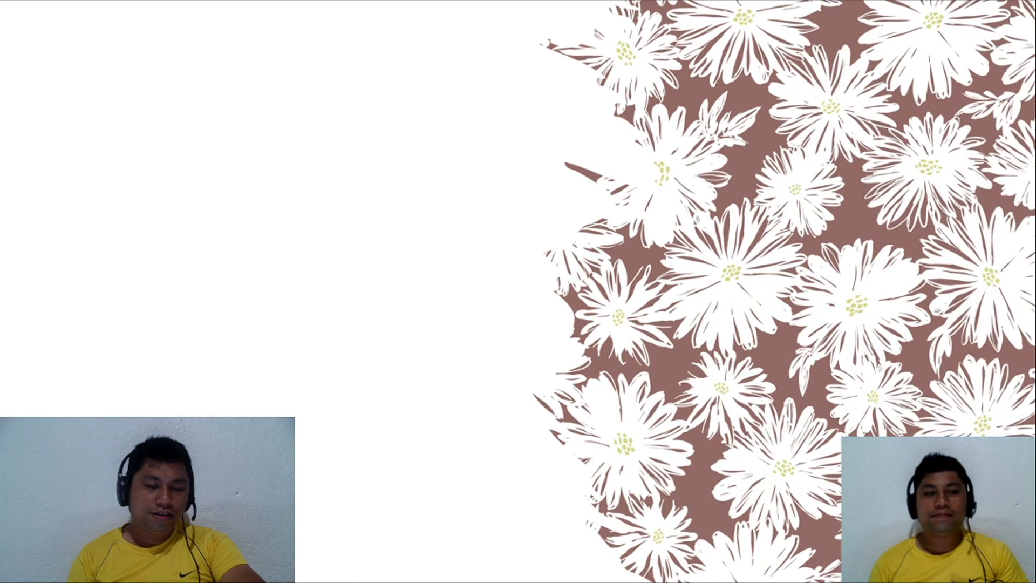
key("Right")
key("Right")
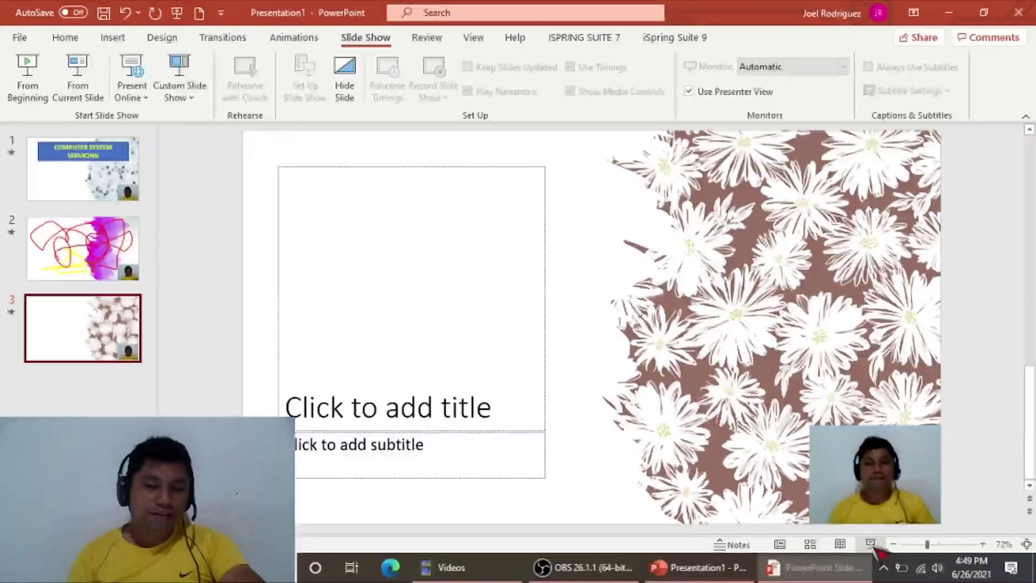
key("Home")
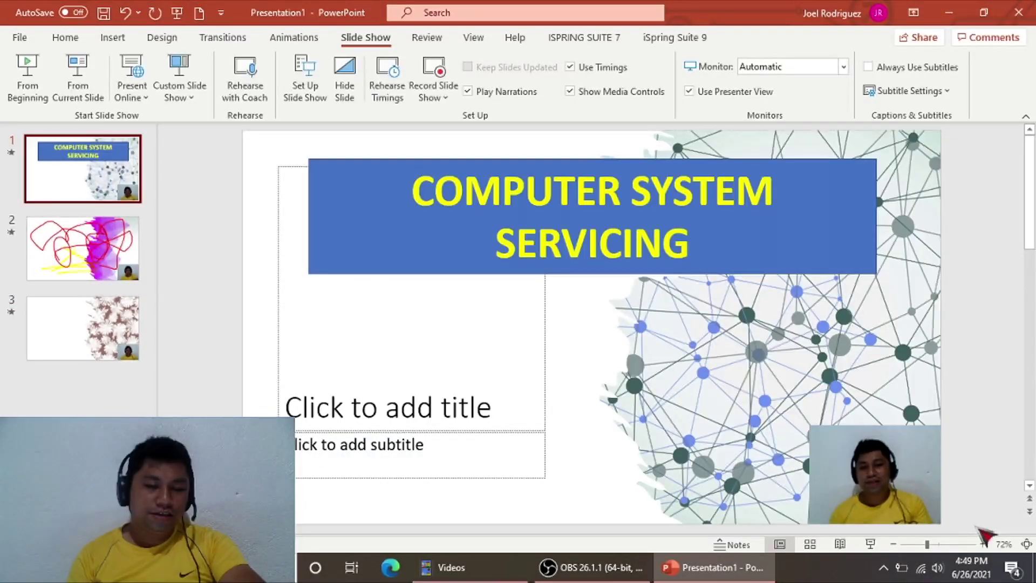
left_click(870, 543)
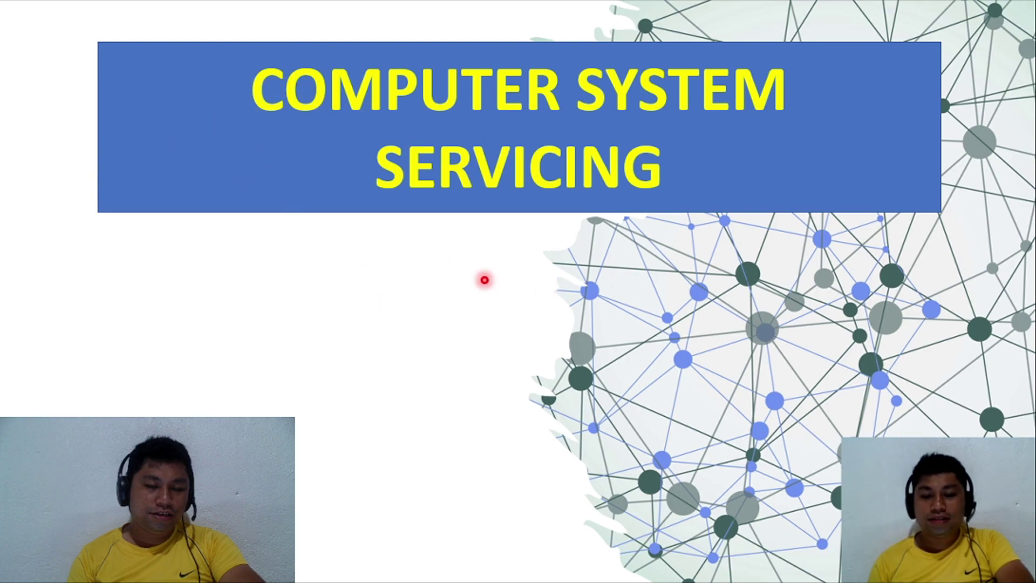
key("Escape")
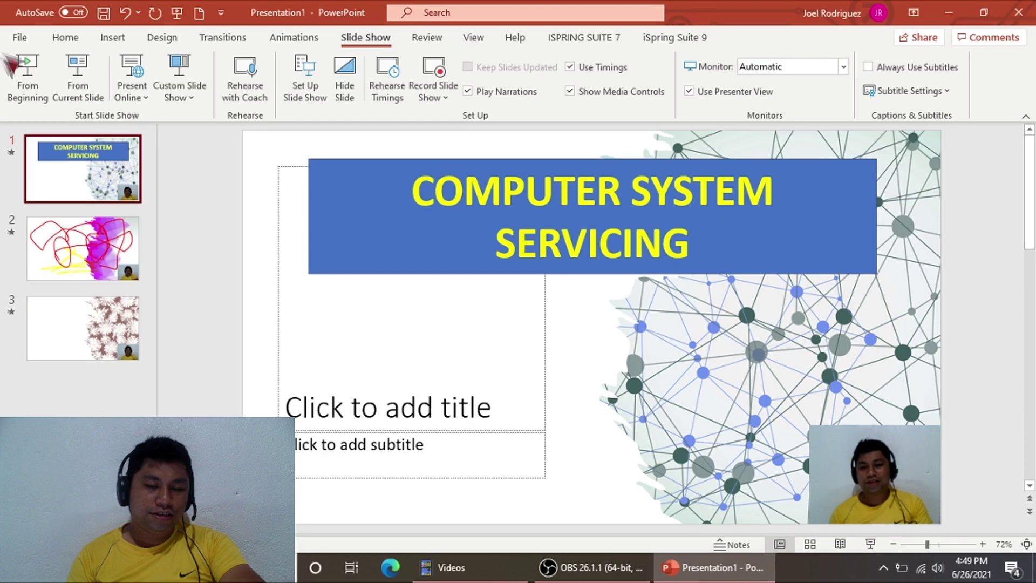
- Save the deck in Documents as a PowerPoint Presentation named 'VIDEO LESSON 02'
left_click(20, 38)
left_click(72, 252)
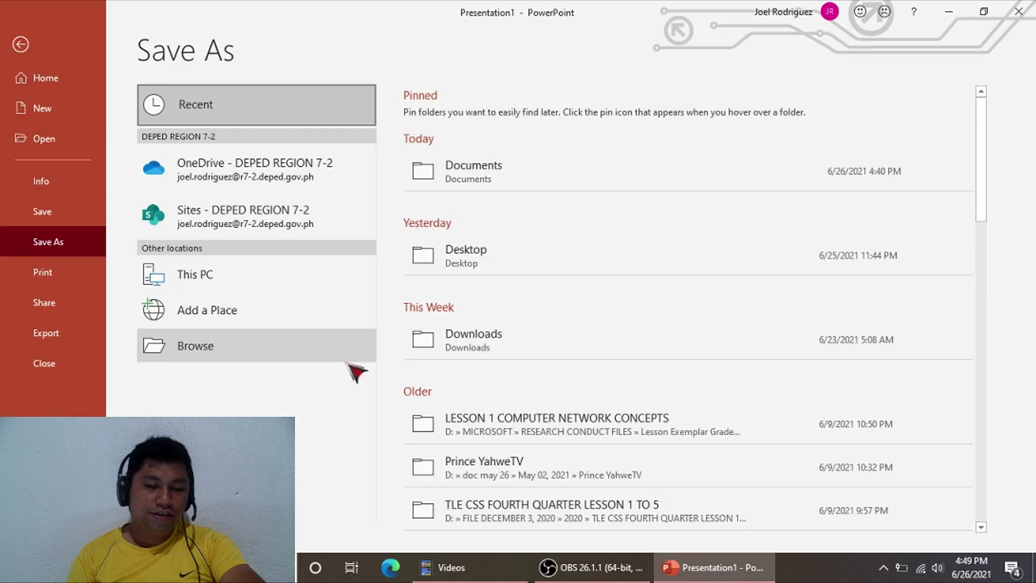
left_click(349, 359)
type("SAV")
key("BackSpace")
key("BackSpace")
key("BackSpace")
type("VIDEO LESSON")
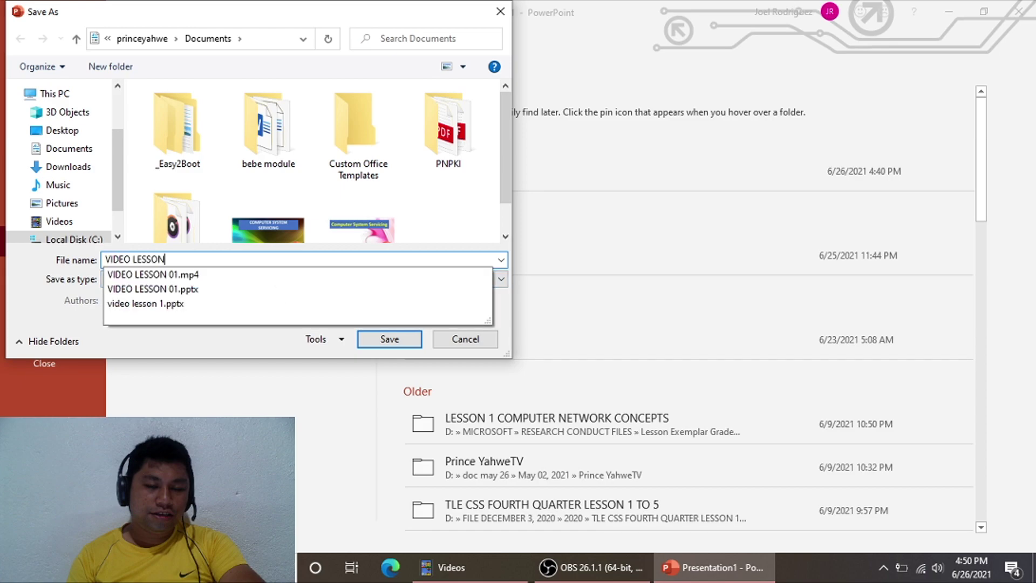
type(" 0")
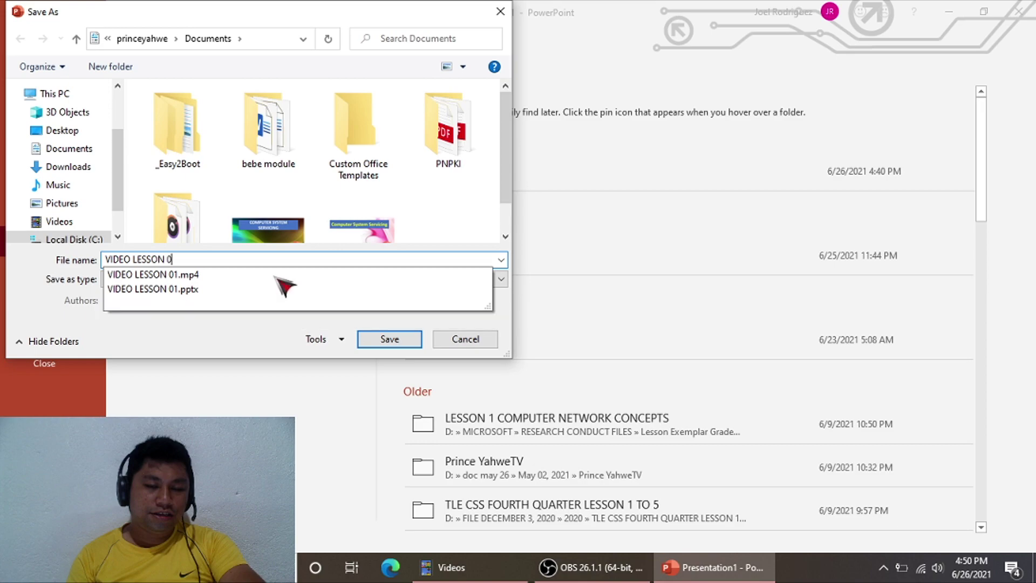
type("2")
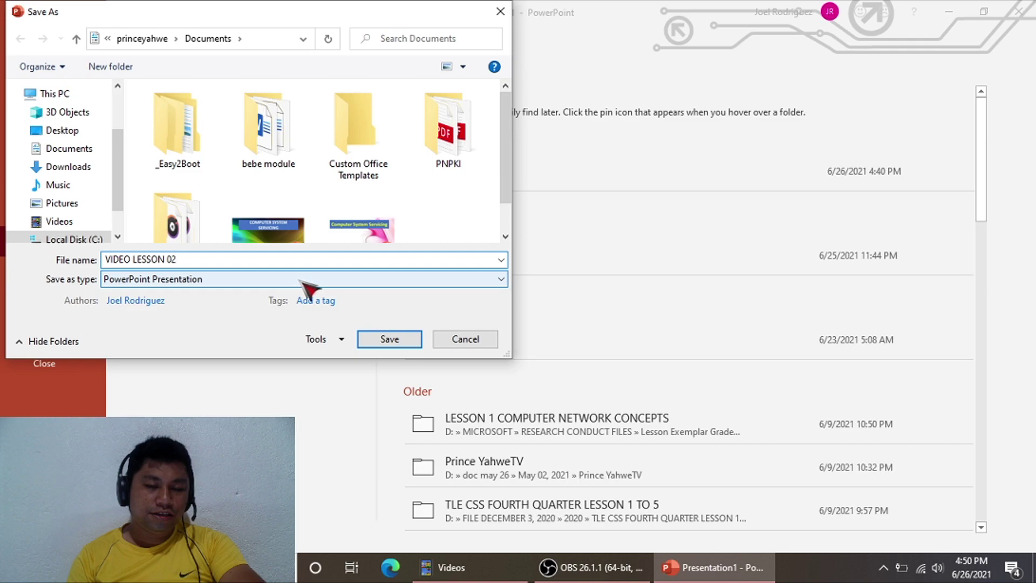
left_click(387, 340)
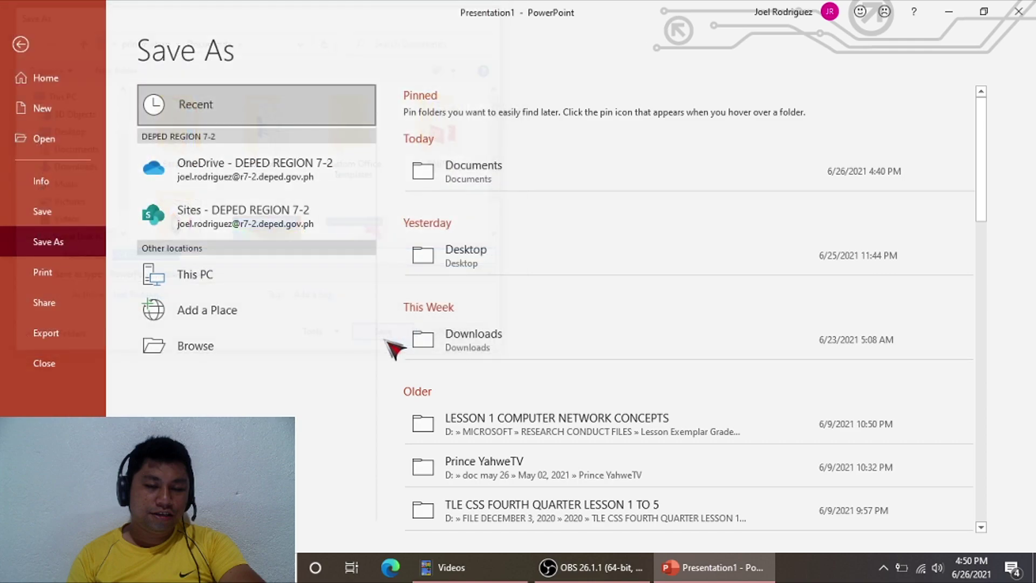